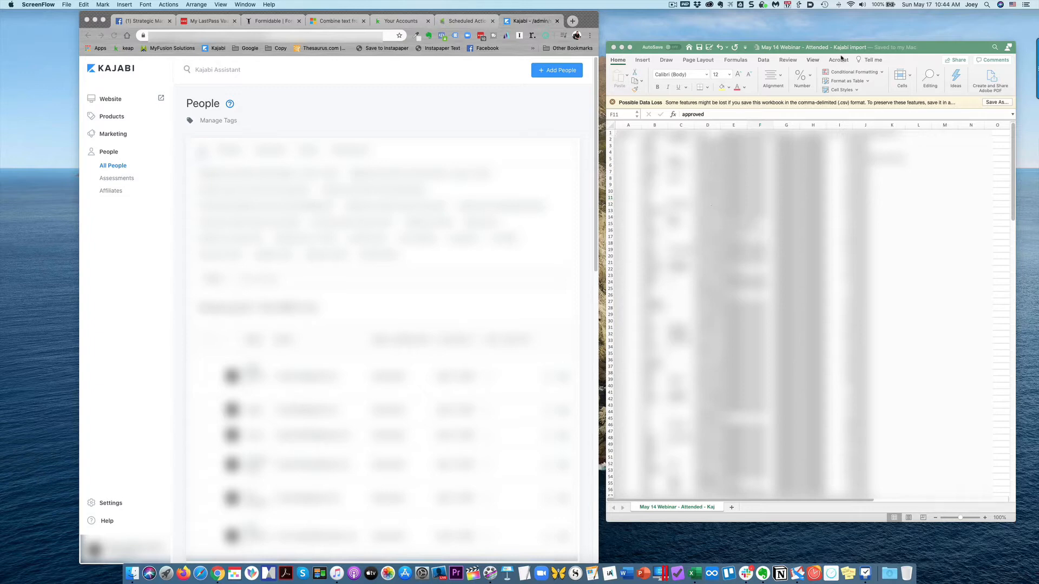
Step: In the May 14 Webinar attendee workbook, clear the contents of columns E through L
click(921, 47)
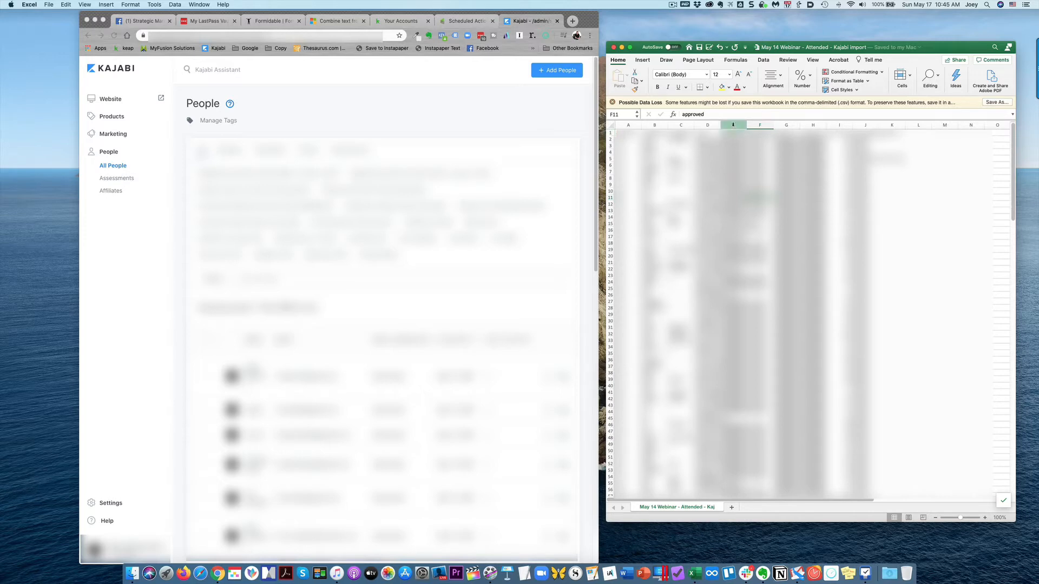
drag(733, 125, 908, 128)
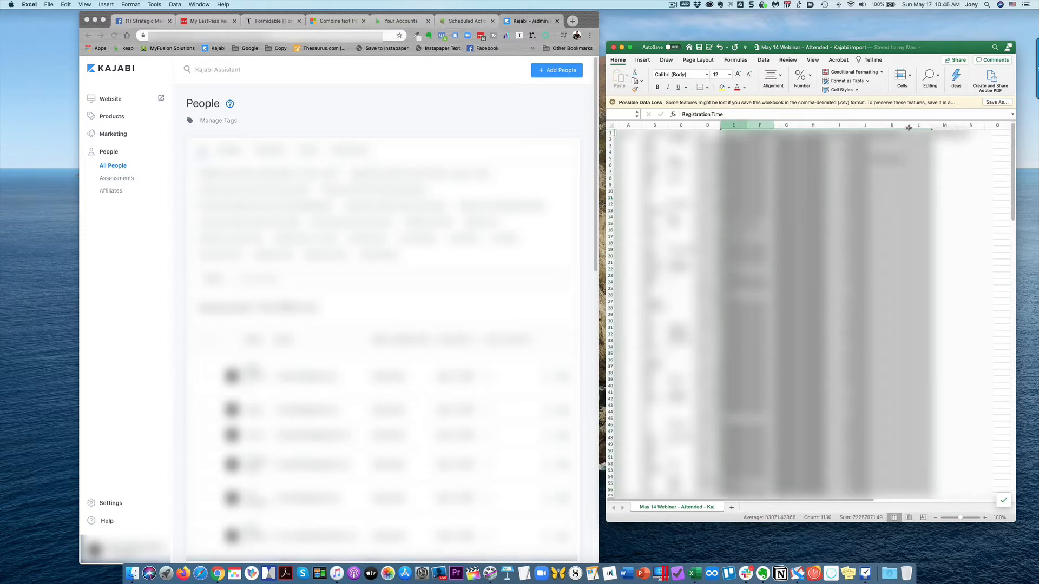
right_click(807, 193)
click(843, 242)
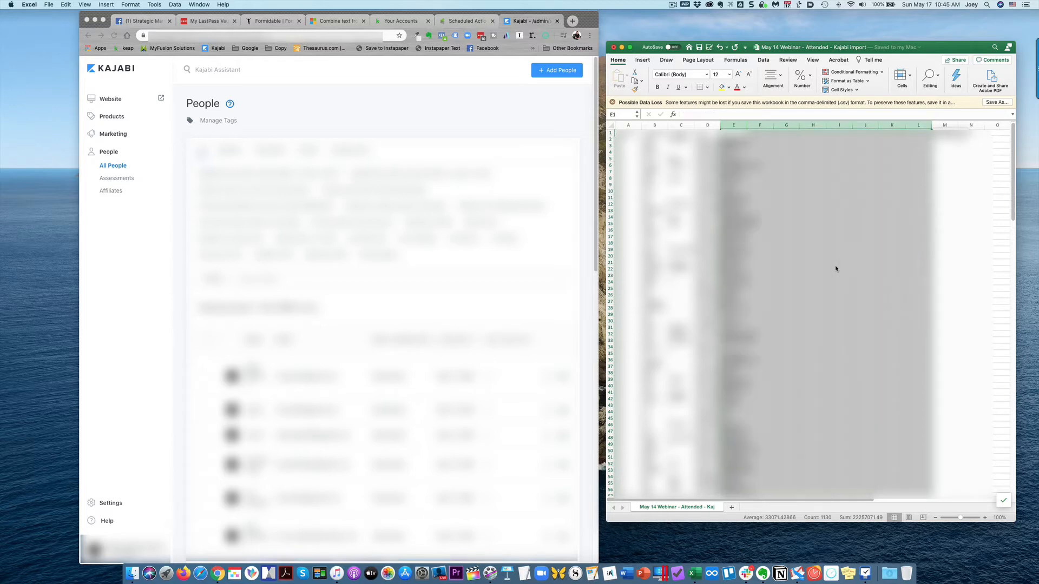
Step: Widen columns B, C and D so the attendees' first names, last names and e-mails have more room
double_click(719, 126)
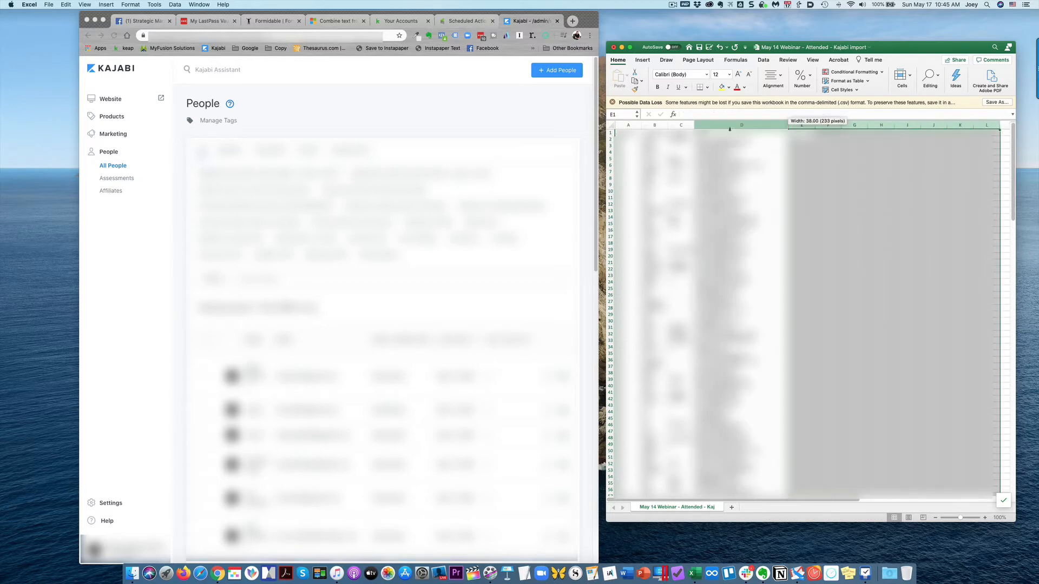
drag(700, 126, 730, 126)
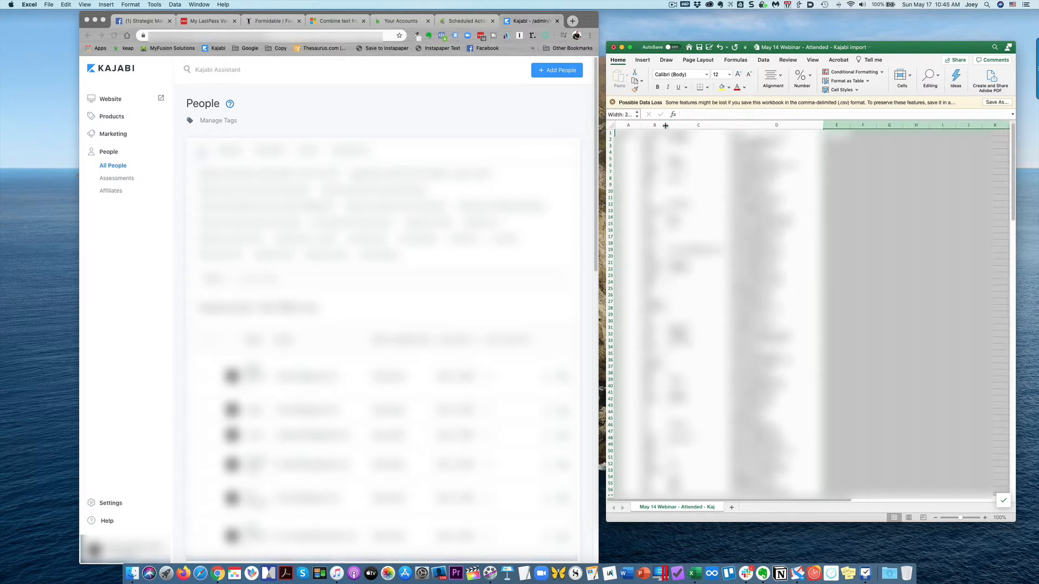
drag(667, 126, 696, 129)
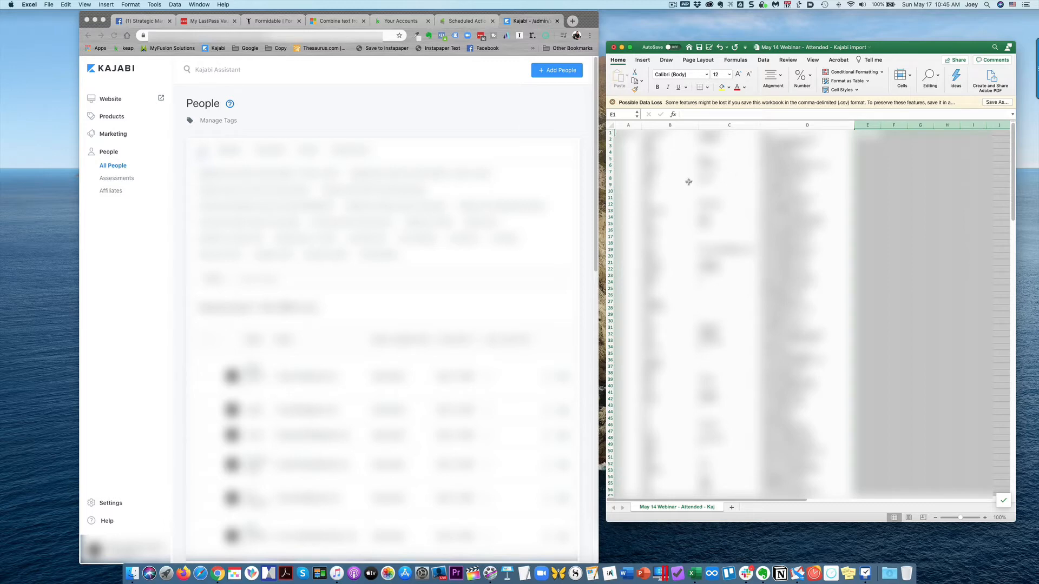
drag(655, 139, 787, 217)
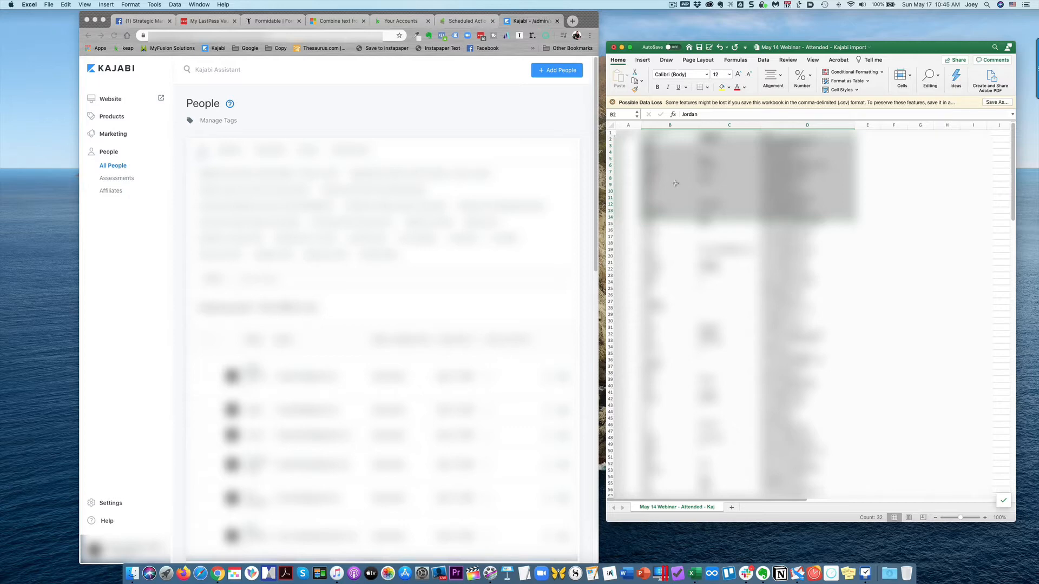
click(681, 157)
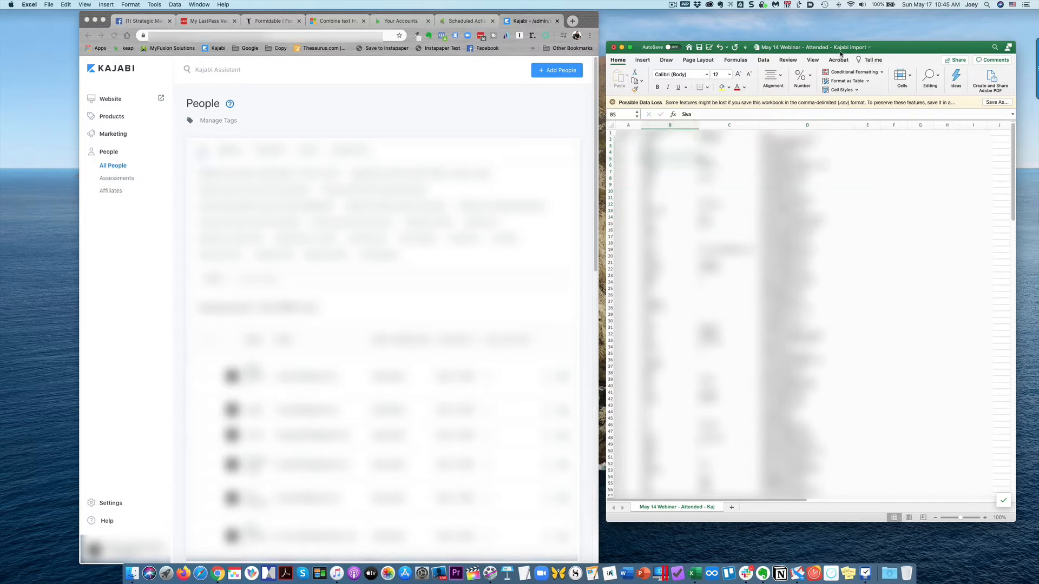
Step: Insert a blank column before the First Name column and widen it
click(664, 125)
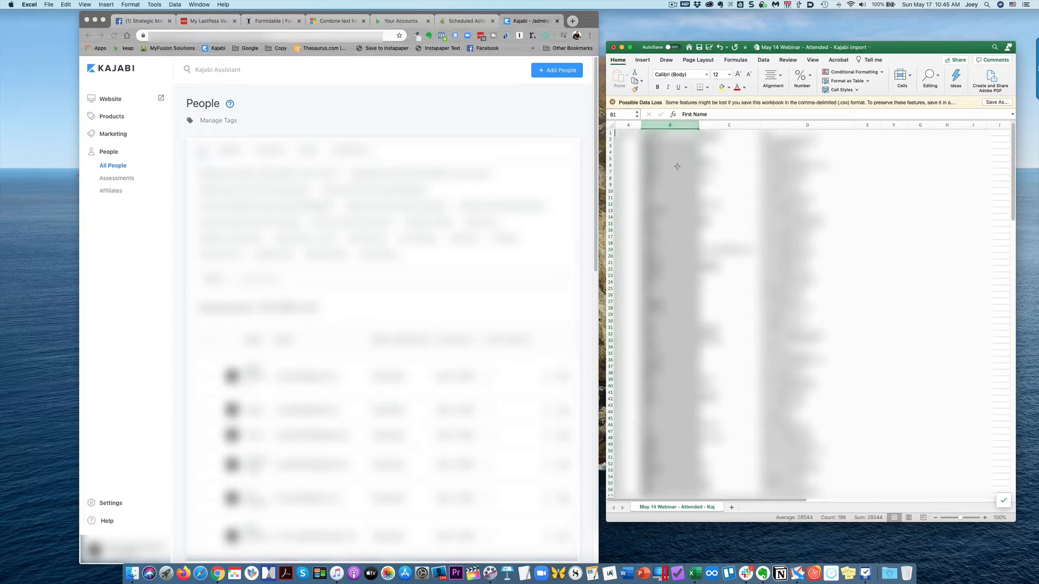
right_click(659, 125)
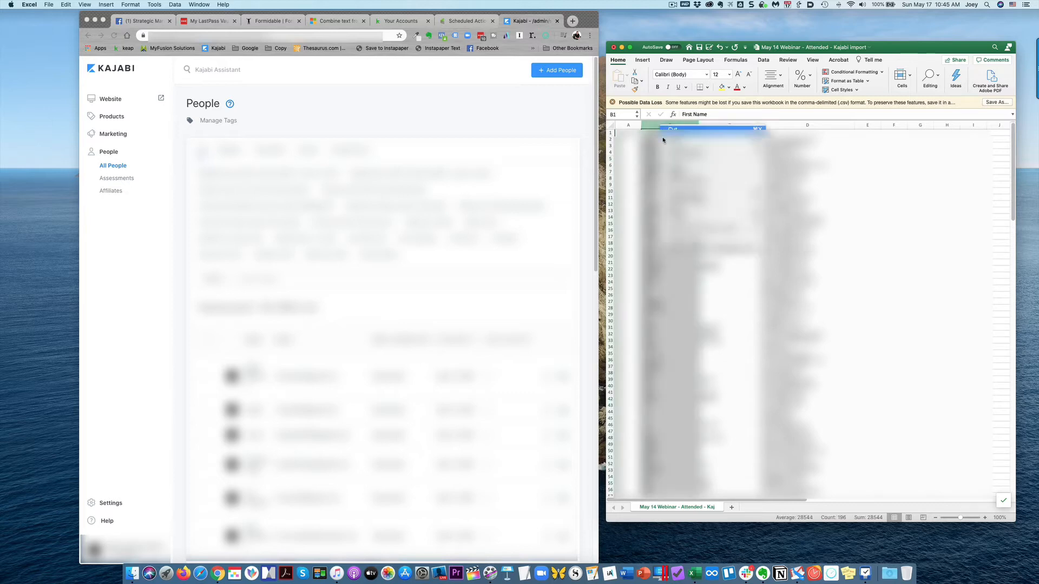
click(694, 184)
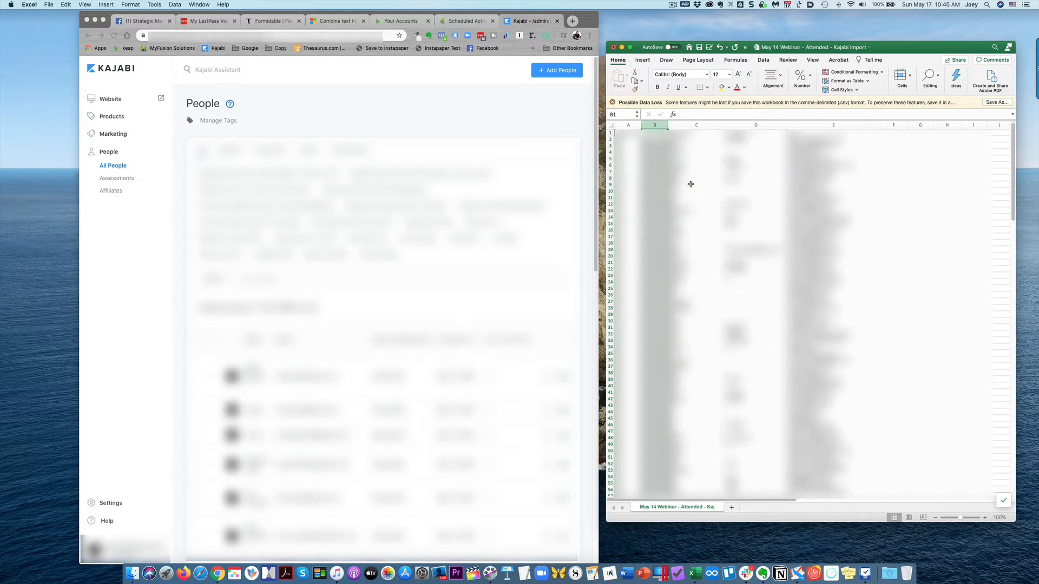
click(647, 139)
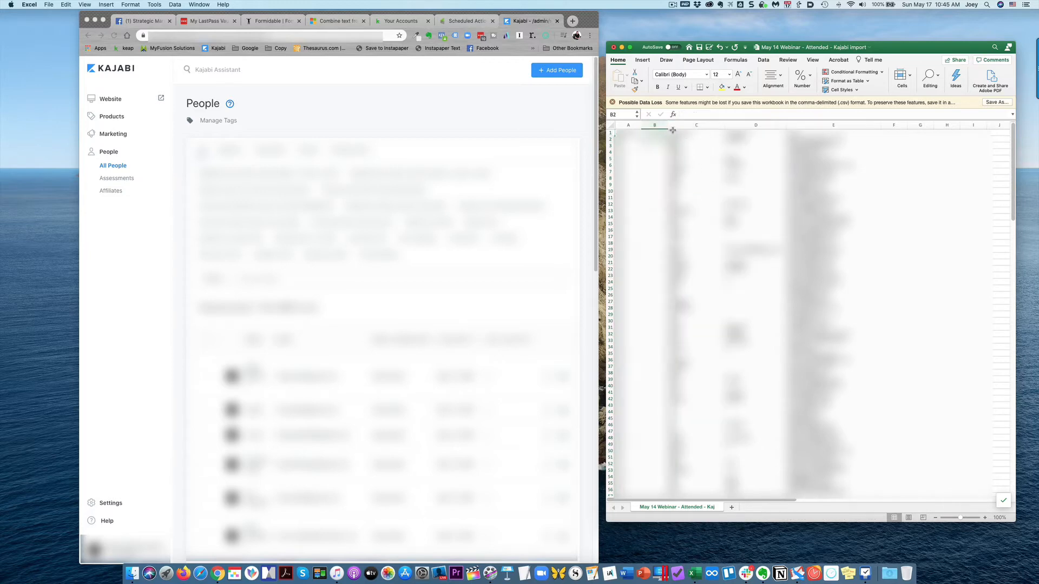
drag(668, 125, 699, 127)
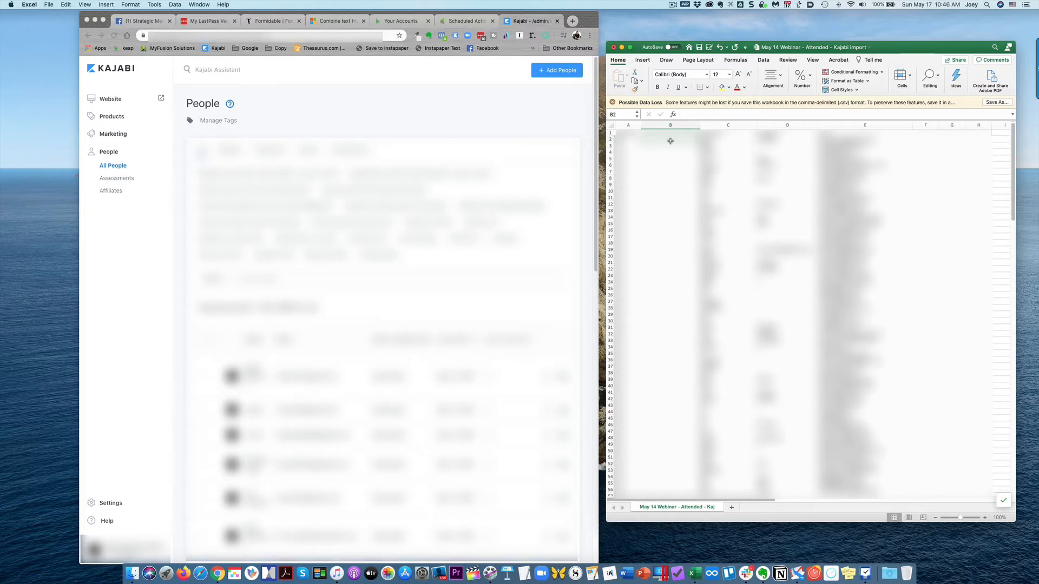
Step: Enter the formula =C2&" "&D2&","&E2 in cell B2 to combine first name, last name and e-mail
click(692, 114)
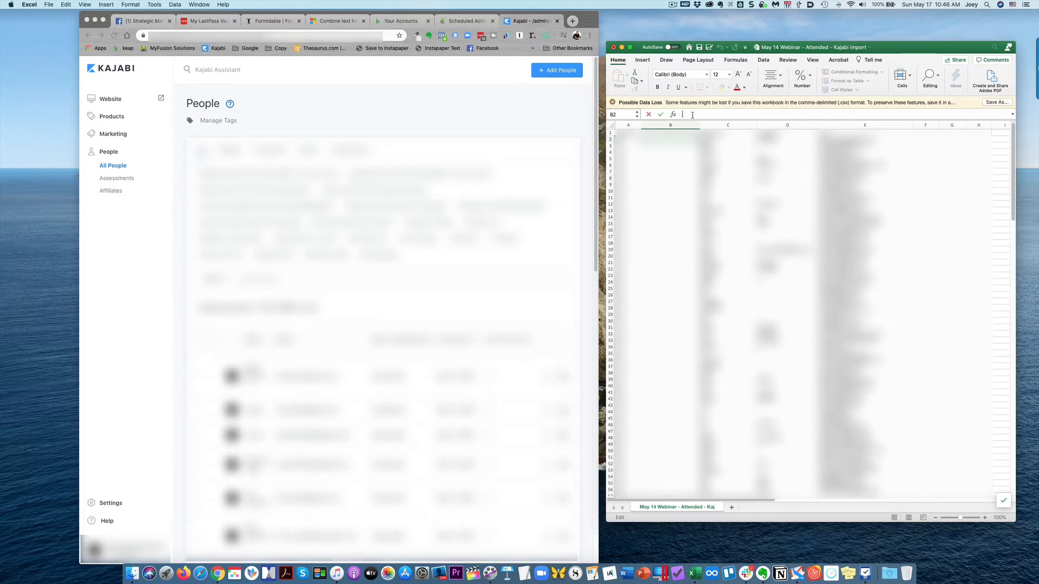
text(=)
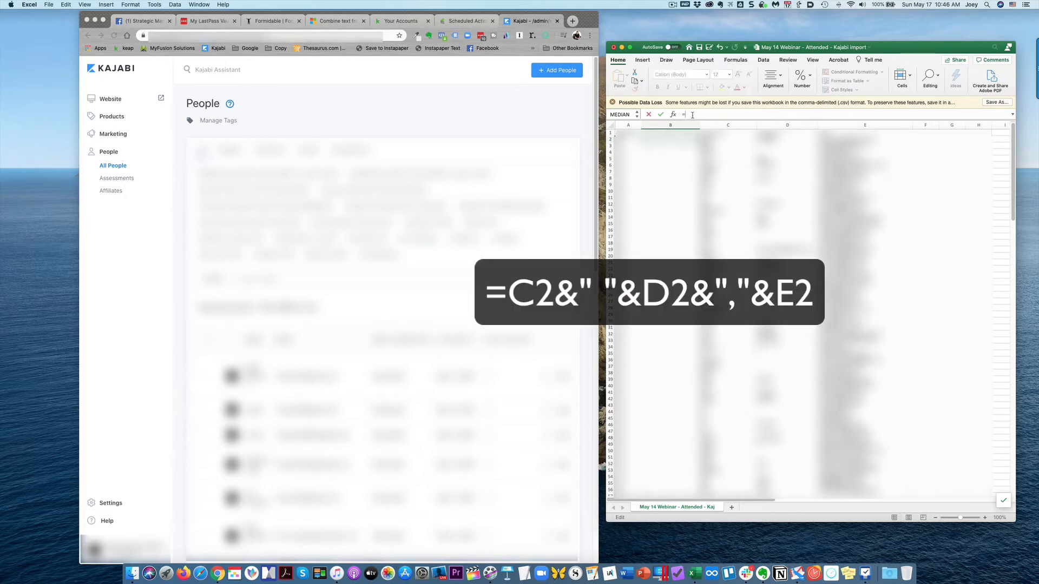
click(716, 139)
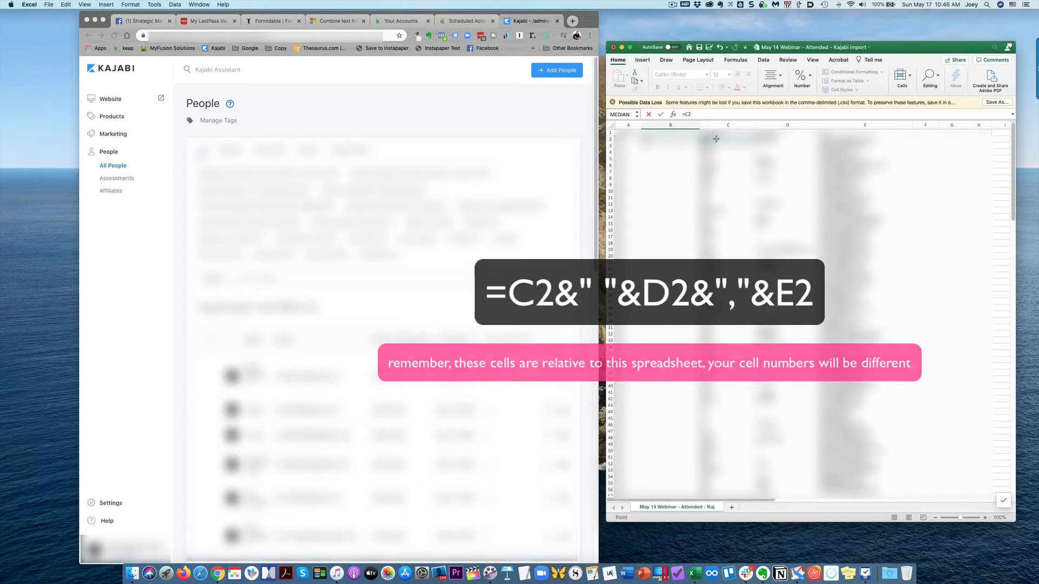
text(&)
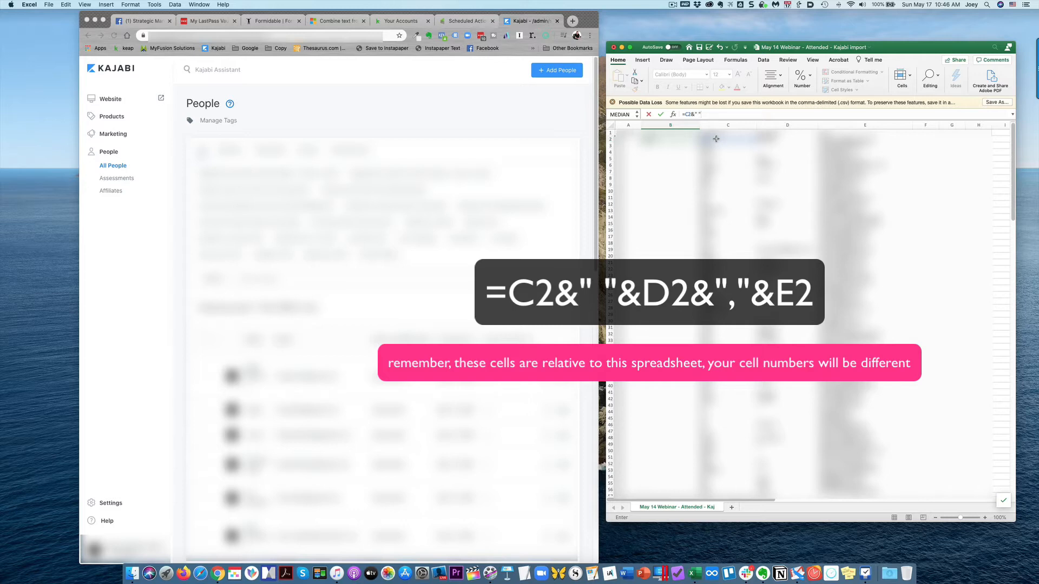
text(" "&)
click(773, 140)
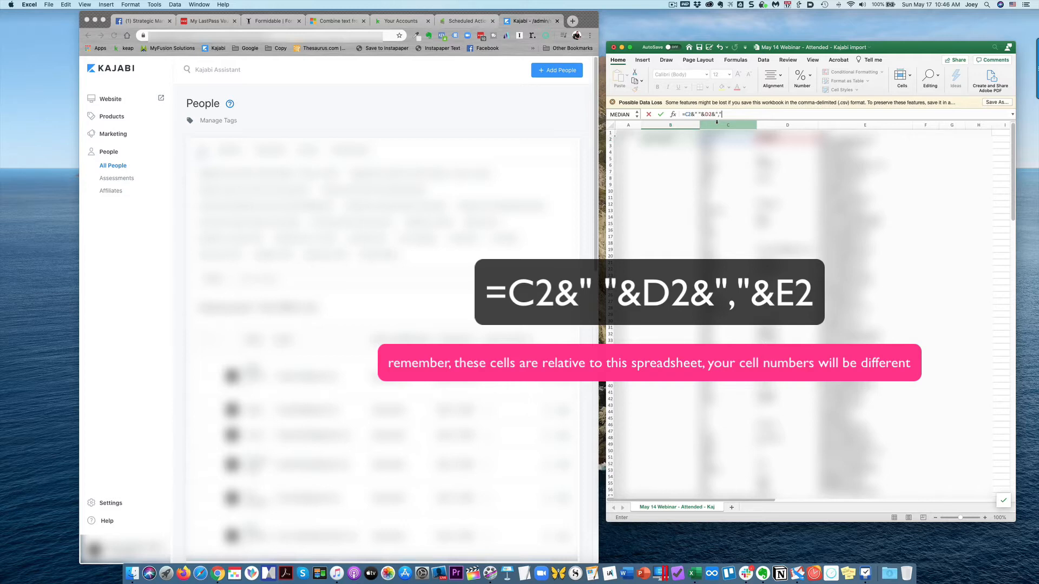
text(&)
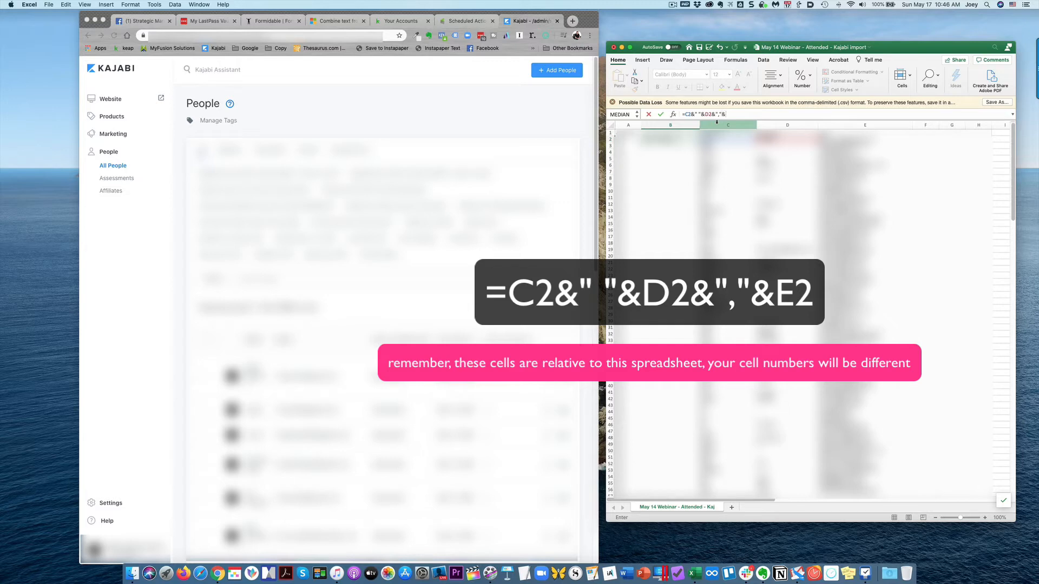
click(836, 140)
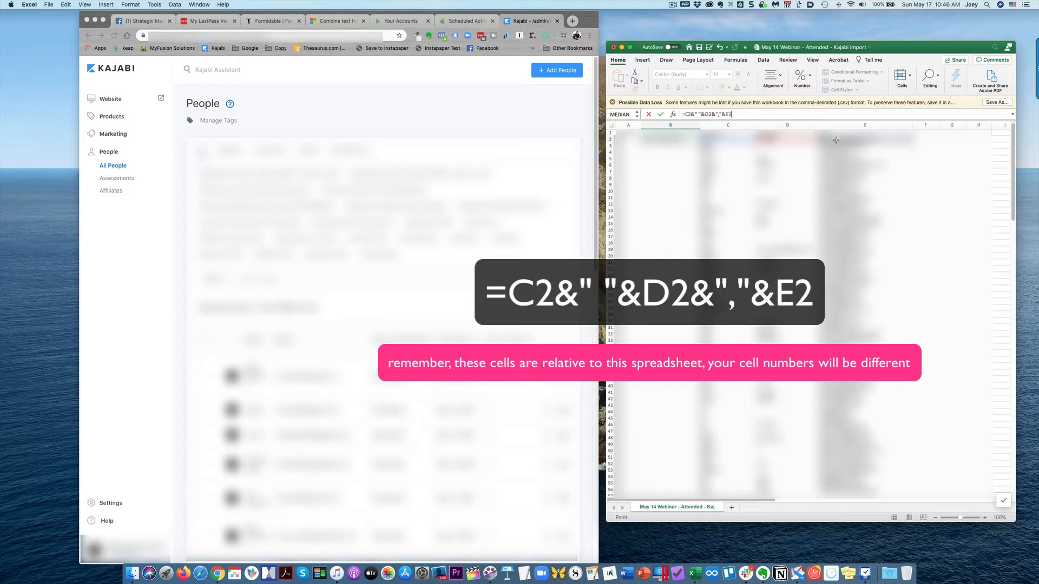
key(Return)
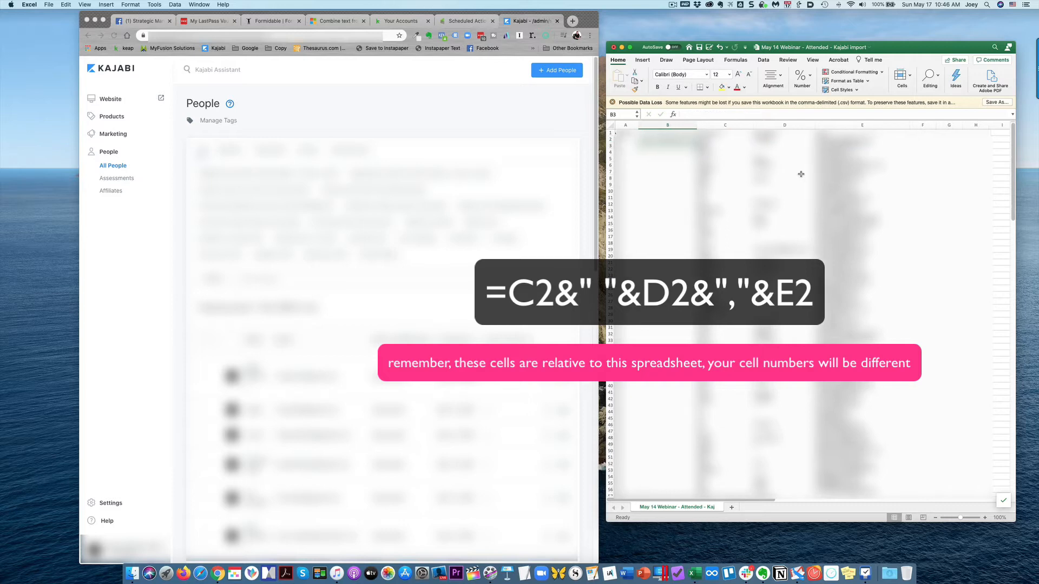
Step: Widen column B to fit the combined text and compare it with source cells C2 to E2
drag(695, 124, 735, 124)
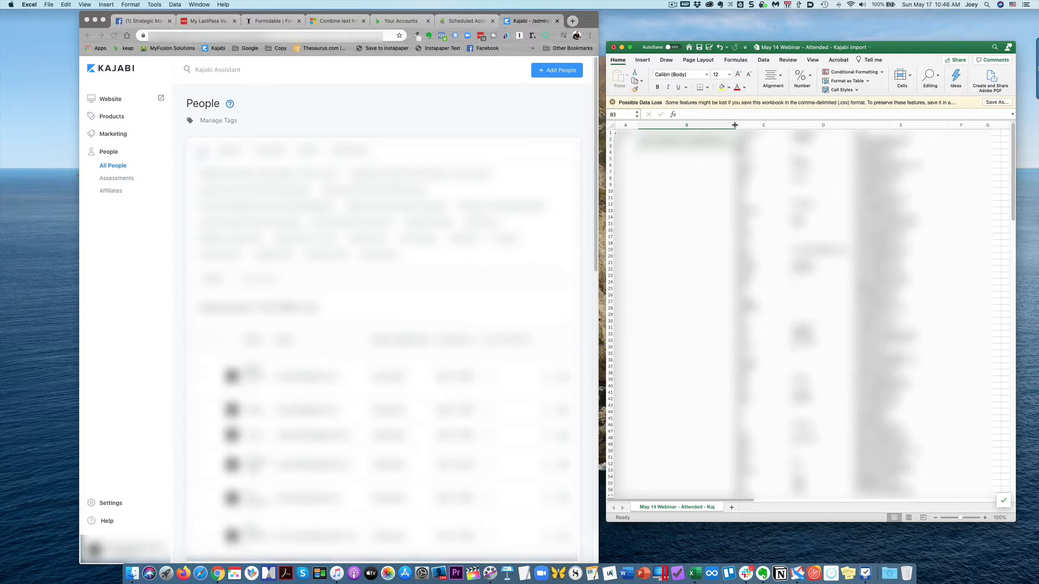
click(728, 127)
drag(753, 139, 875, 140)
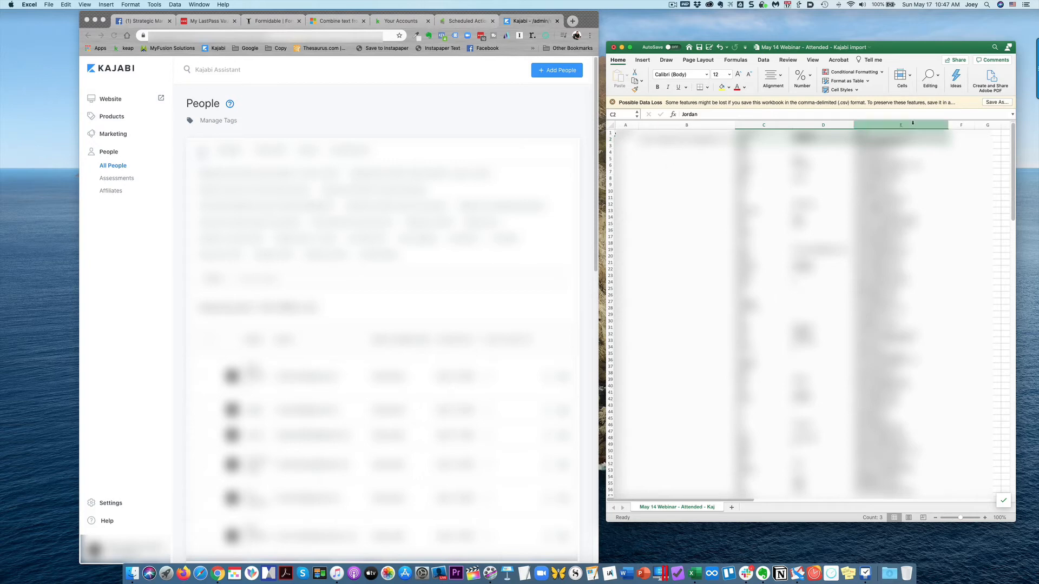
Step: Fill the combining formula from B2 down column B through row 196, the last attendee row
click(718, 139)
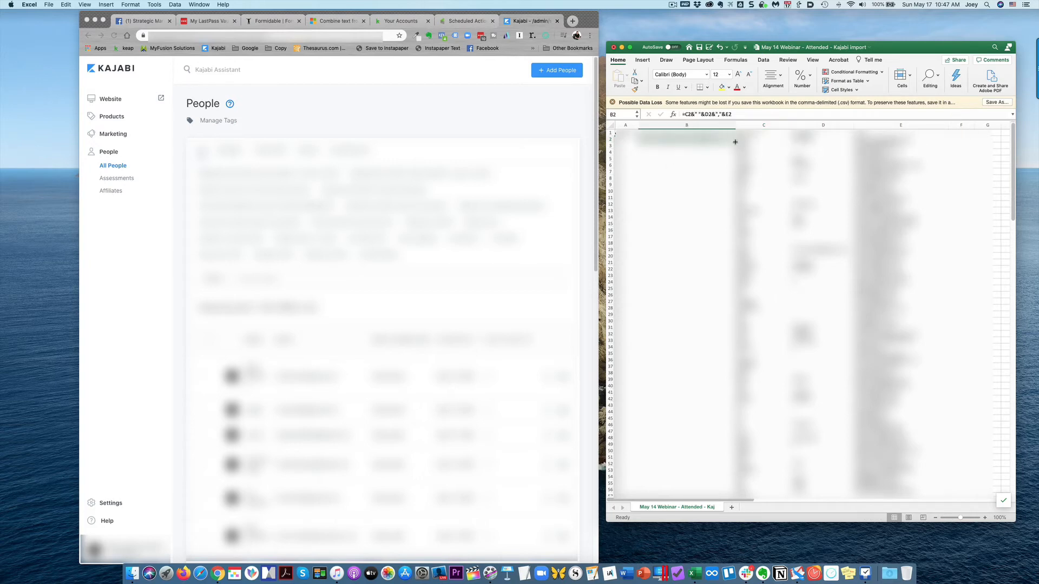
drag(735, 141, 735, 143)
drag(729, 255, 727, 476)
scroll(693, 373, down, 10)
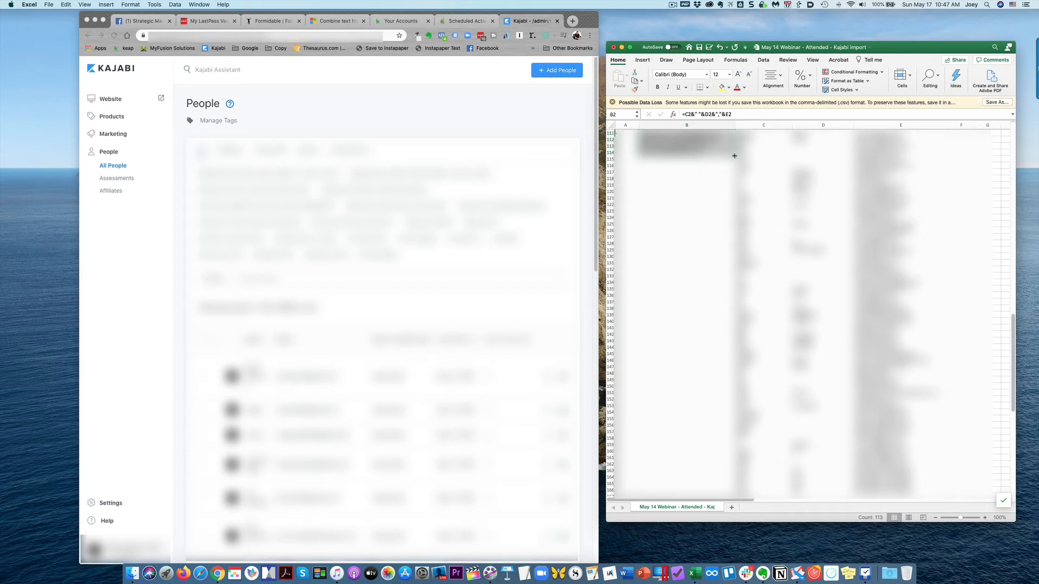
drag(734, 156, 739, 482)
scroll(721, 432, down, 8)
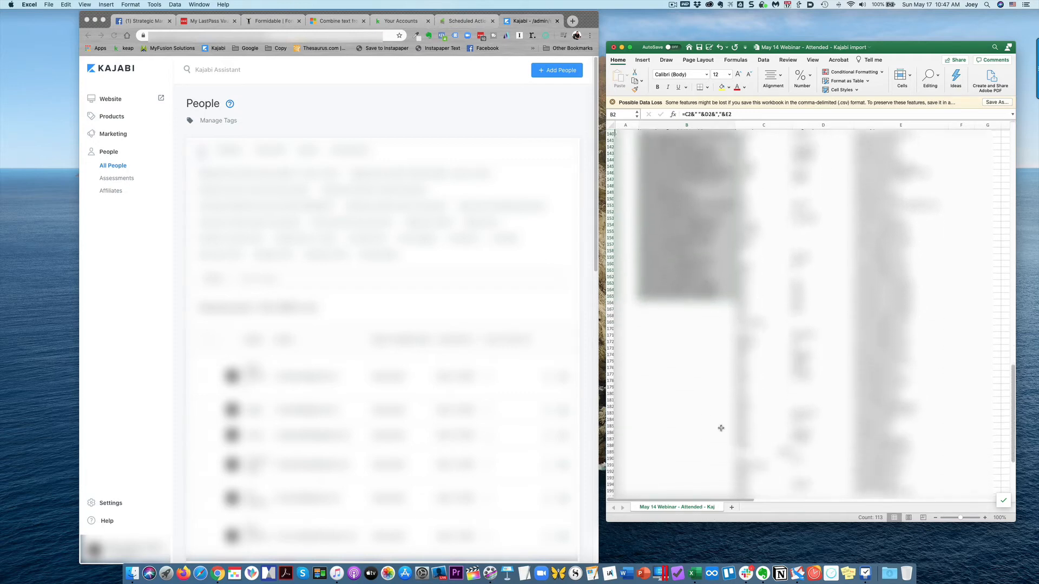
scroll(721, 428, down, 3)
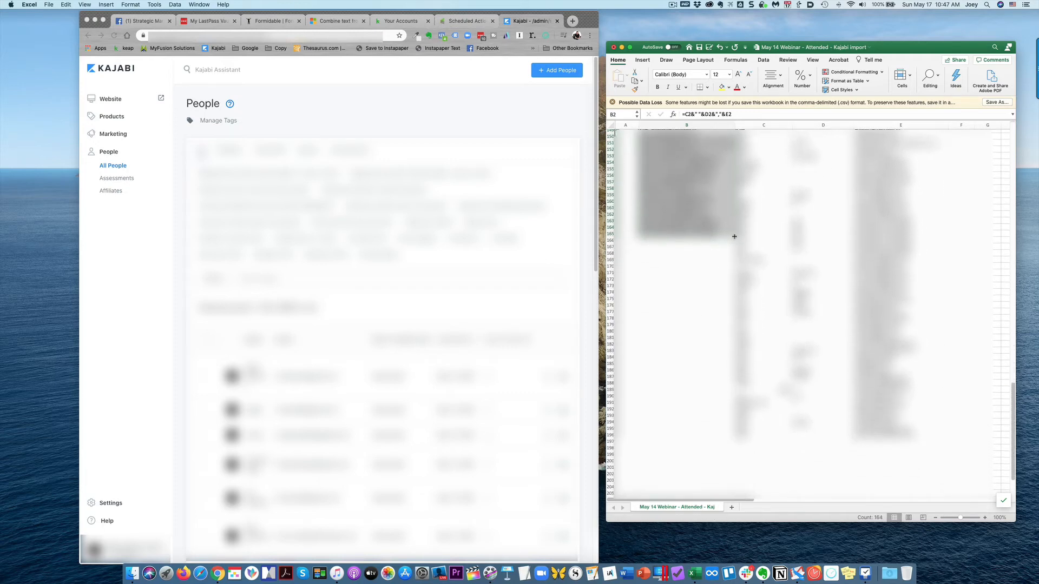
drag(734, 237, 727, 435)
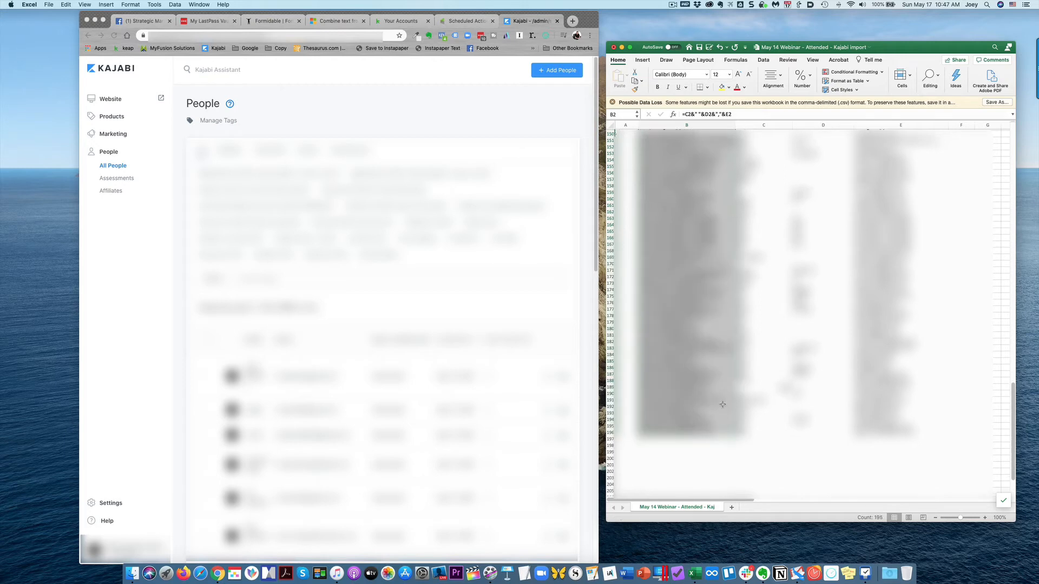
Step: Review the filled entries and widen column B further to make room for the longer ones
scroll(703, 411, up, 10)
scroll(702, 381, down, 10)
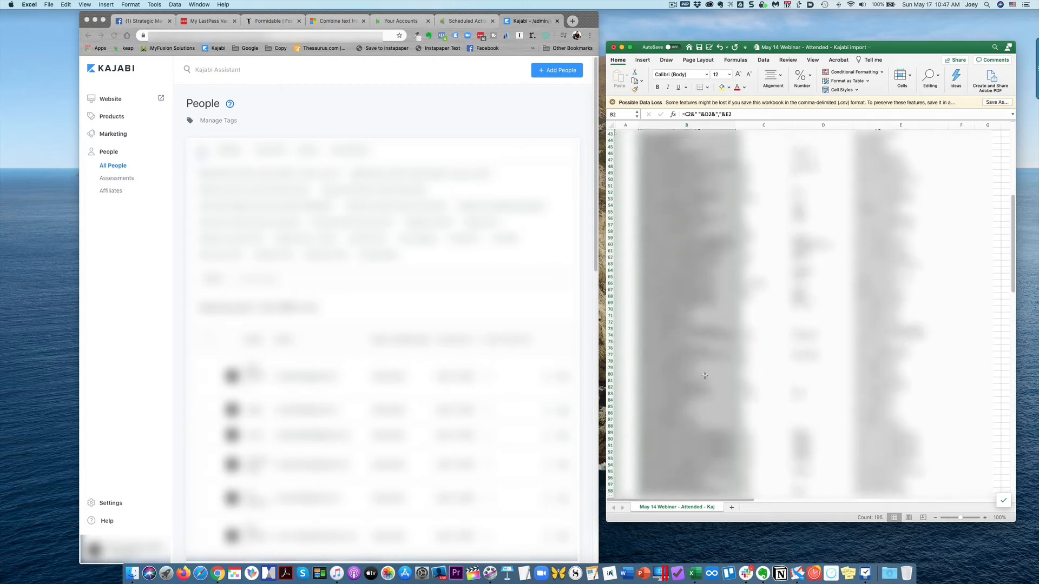
drag(703, 376, 714, 373)
scroll(713, 373, up, 15)
drag(734, 126, 759, 125)
scroll(721, 206, up, 5)
scroll(722, 225, up, 3)
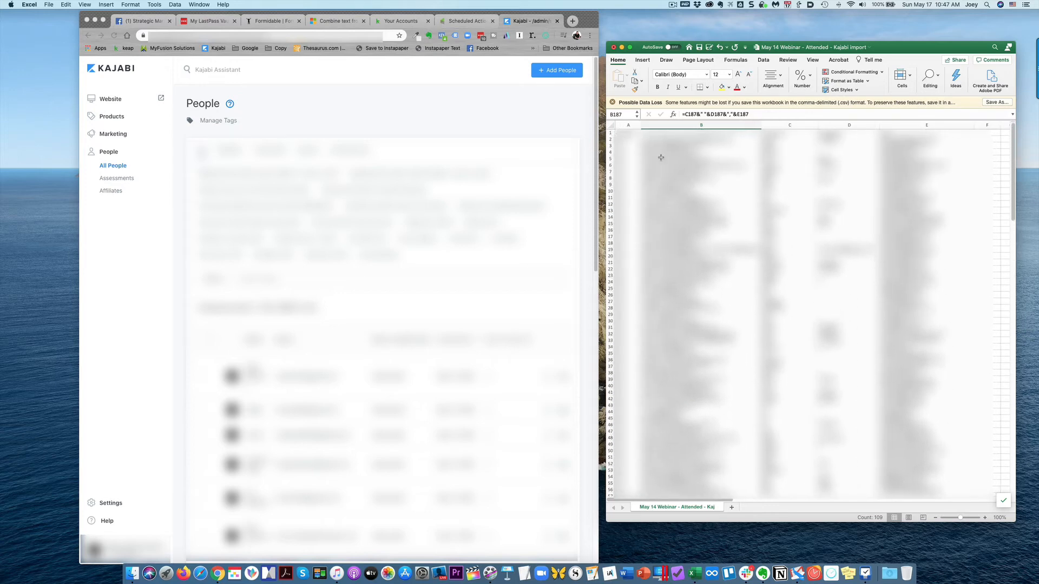
Step: Sort the list by column B in ascending order, expanding the selection to include the neighbouring columns
click(698, 125)
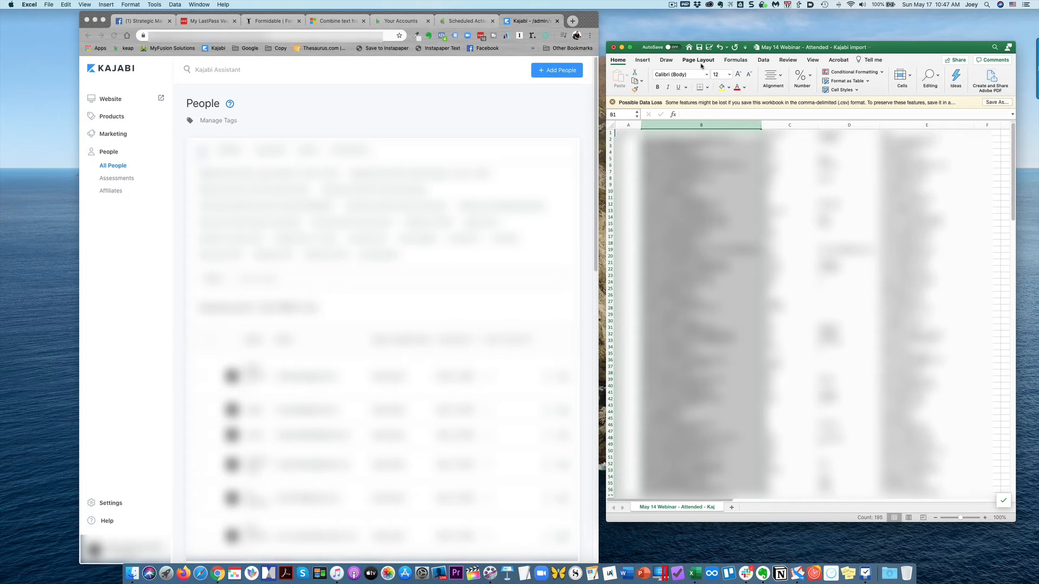
click(788, 62)
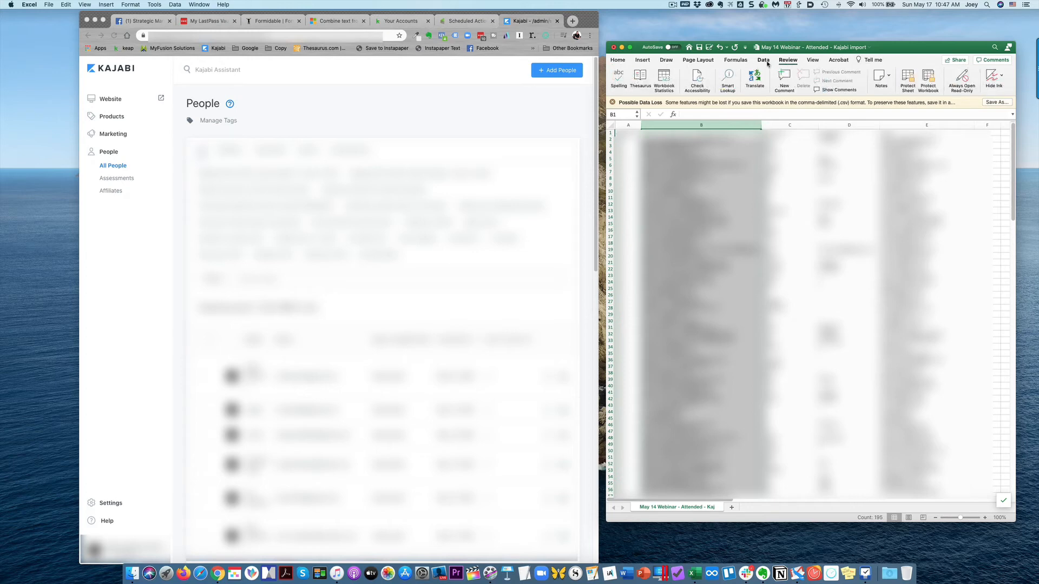
click(769, 63)
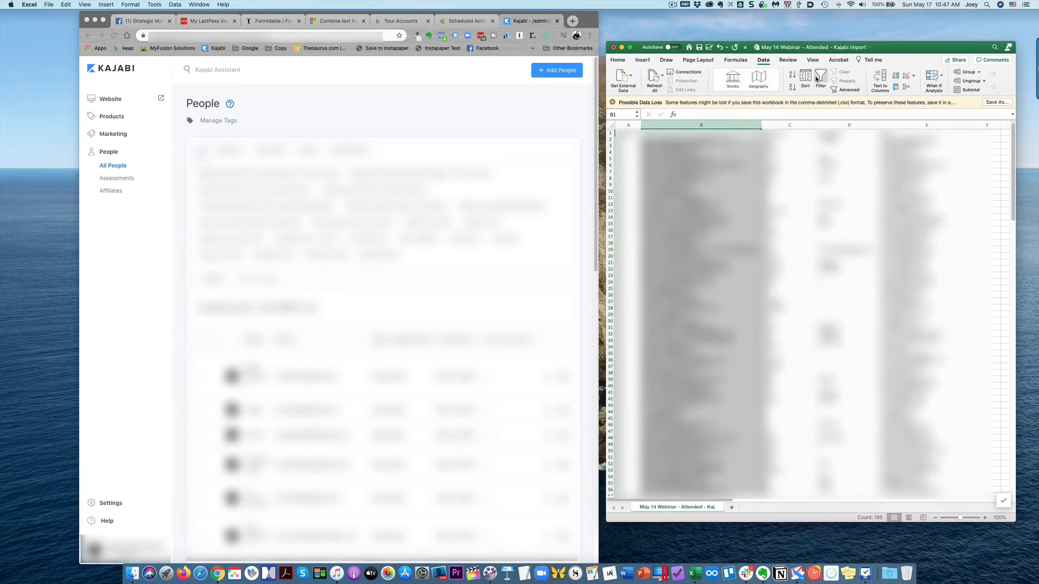
click(793, 77)
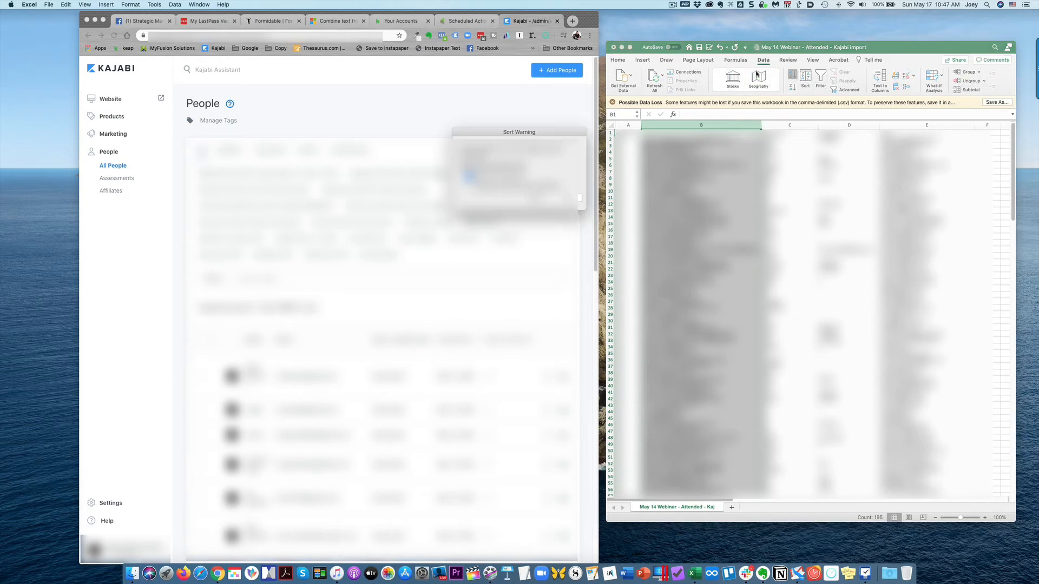
click(567, 201)
click(684, 210)
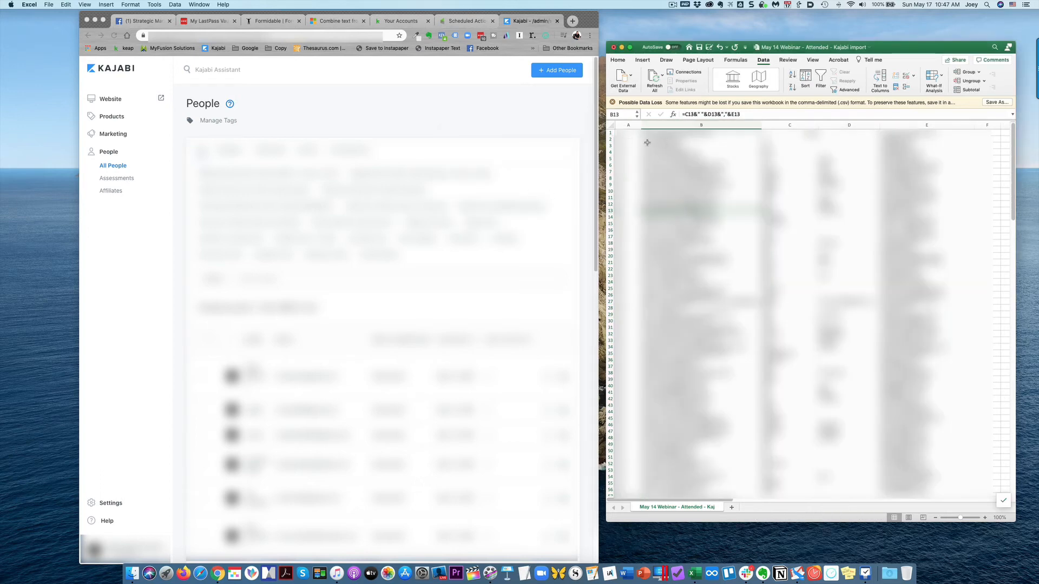
Step: Delete row 3 from the sorted attendee list
click(611, 146)
right_click(613, 148)
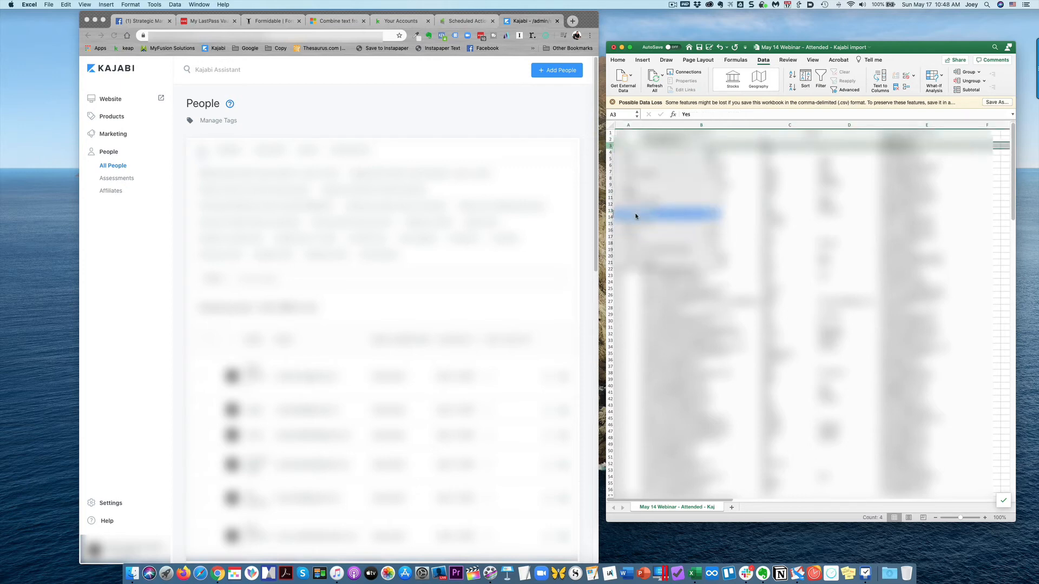
click(632, 199)
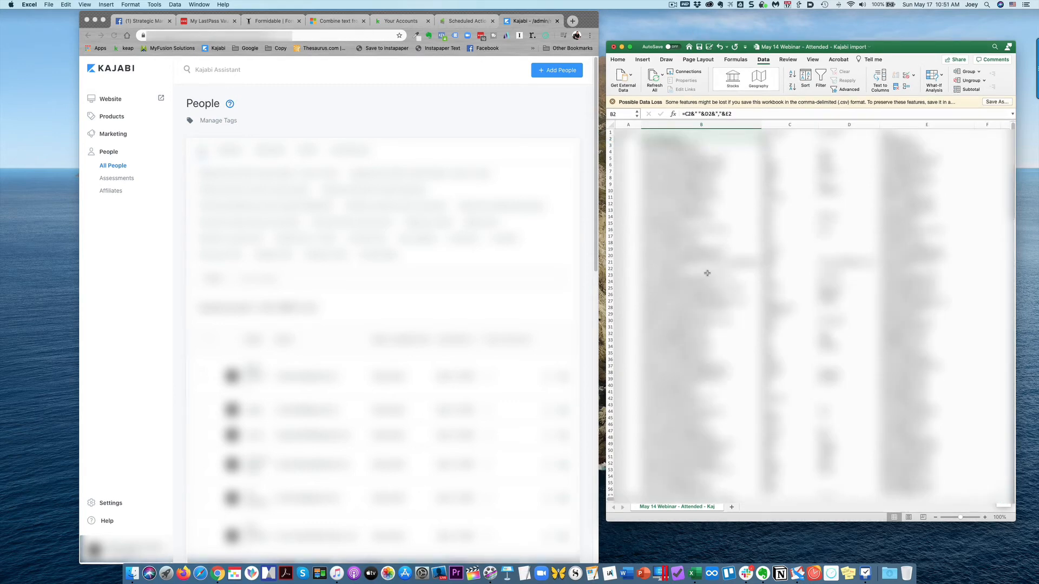
Step: Check the cleaned-up list from start to end and copy the combined entries in B2 through B145
scroll(708, 273, down, 15)
scroll(708, 272, up, 15)
scroll(688, 198, down, 12)
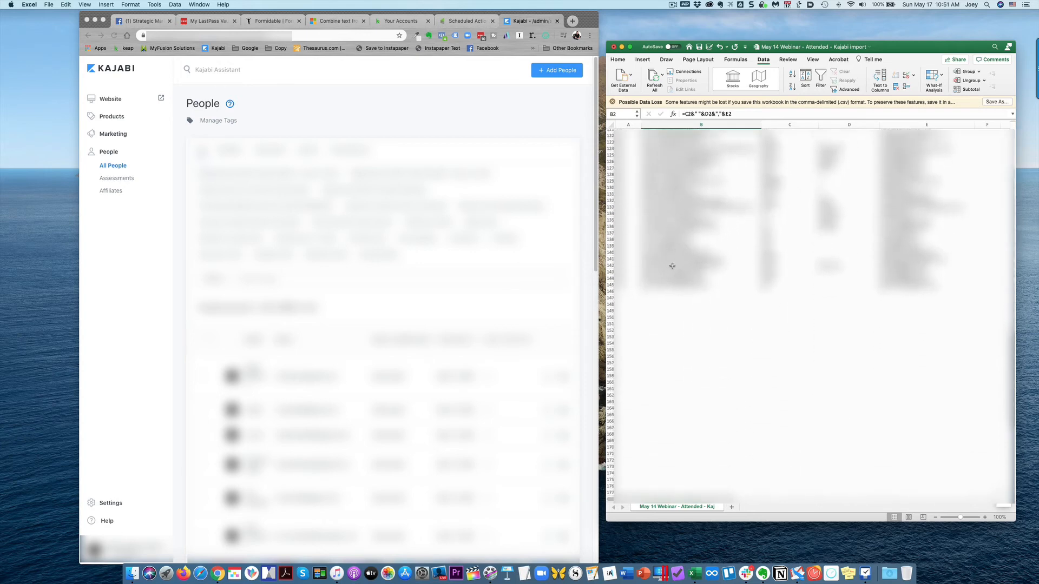
shift+click(680, 284)
right_click(689, 211)
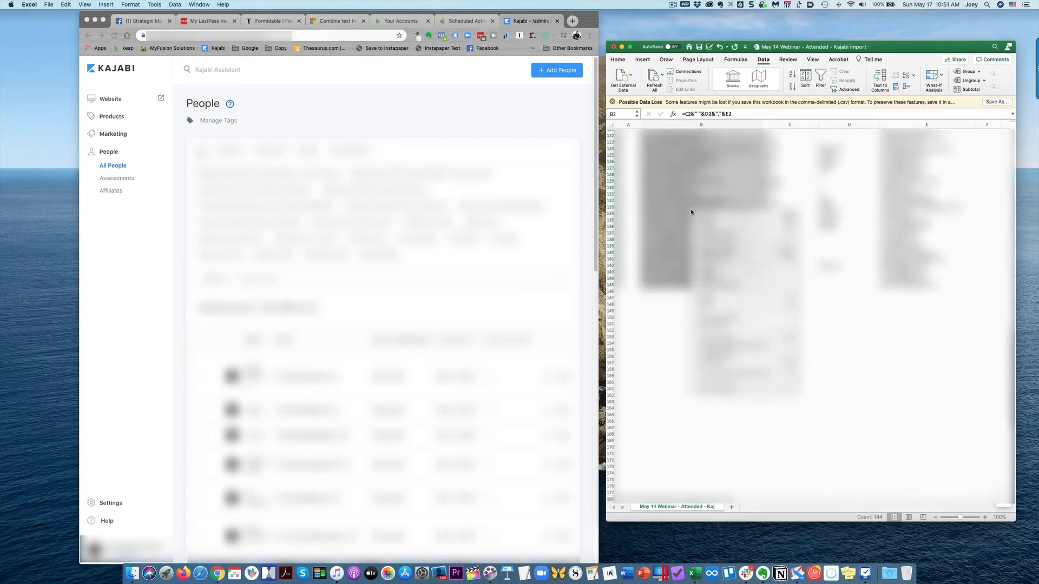
click(718, 219)
scroll(700, 204, up, 12)
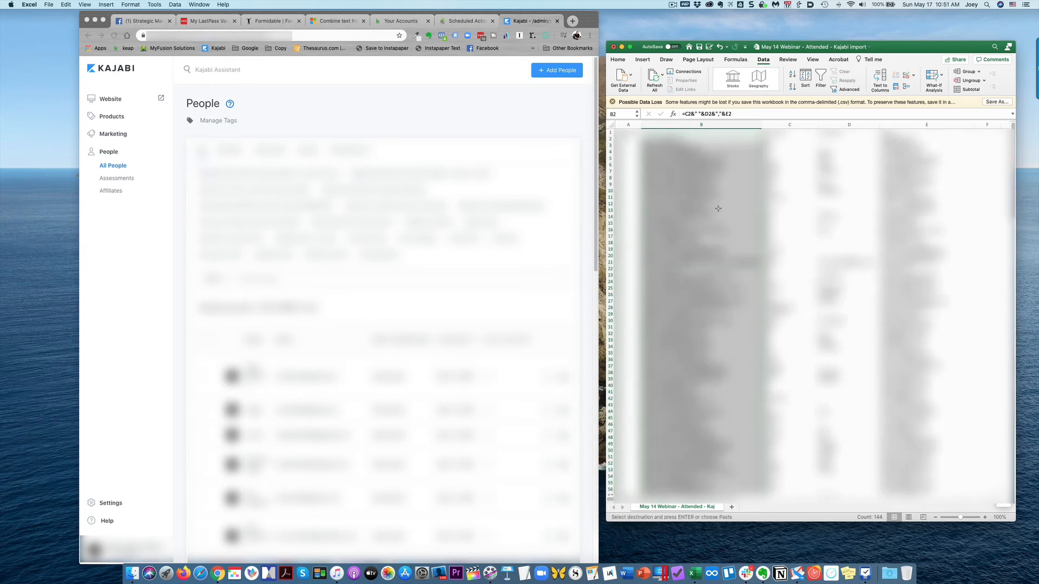
Step: Switch to Kajabi, start adding people with the Import Multiple People option, and paste the copied entries as the People CSV
click(429, 121)
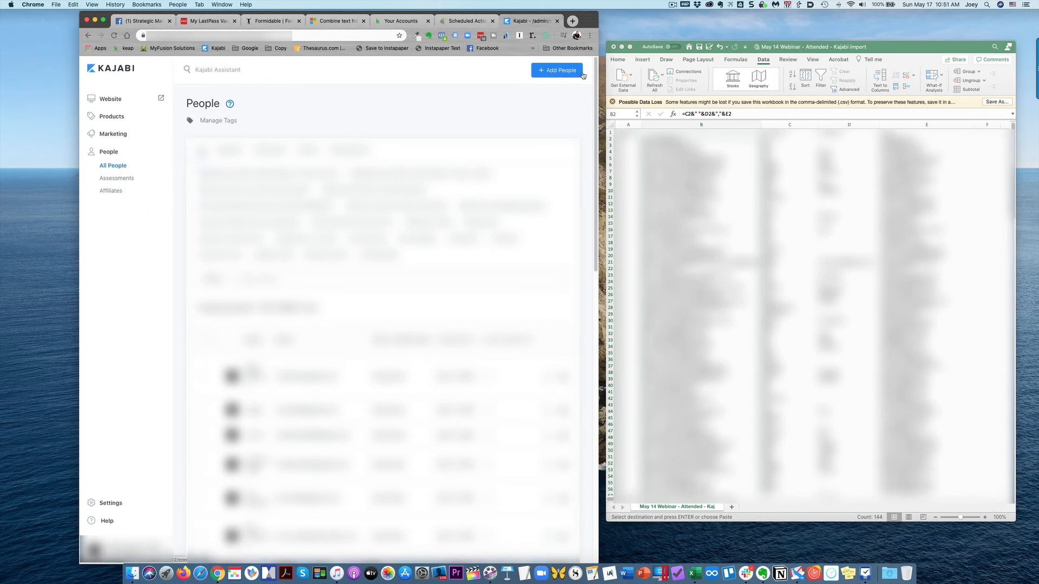
click(551, 73)
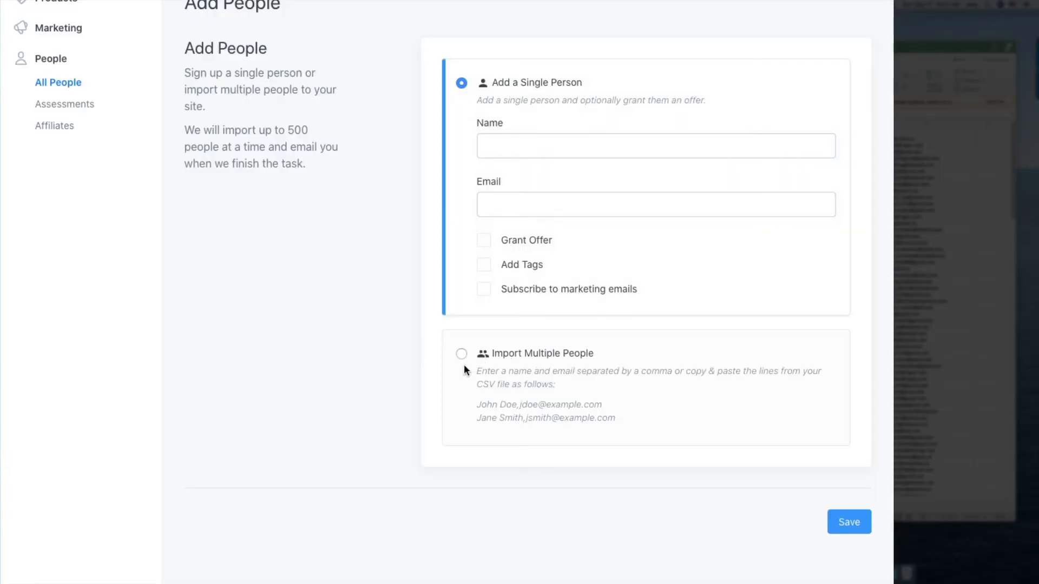
click(460, 354)
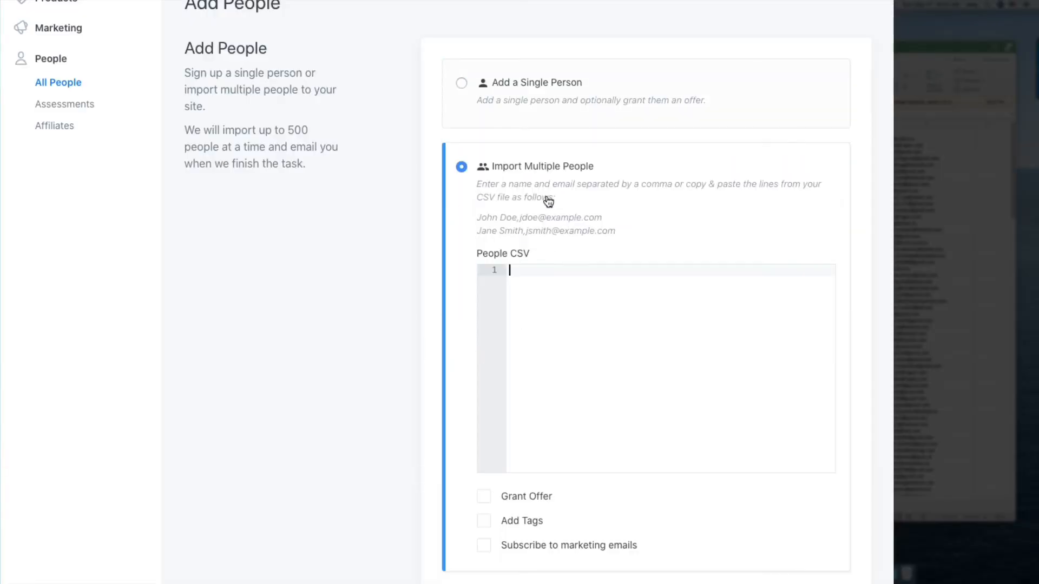
click(539, 272)
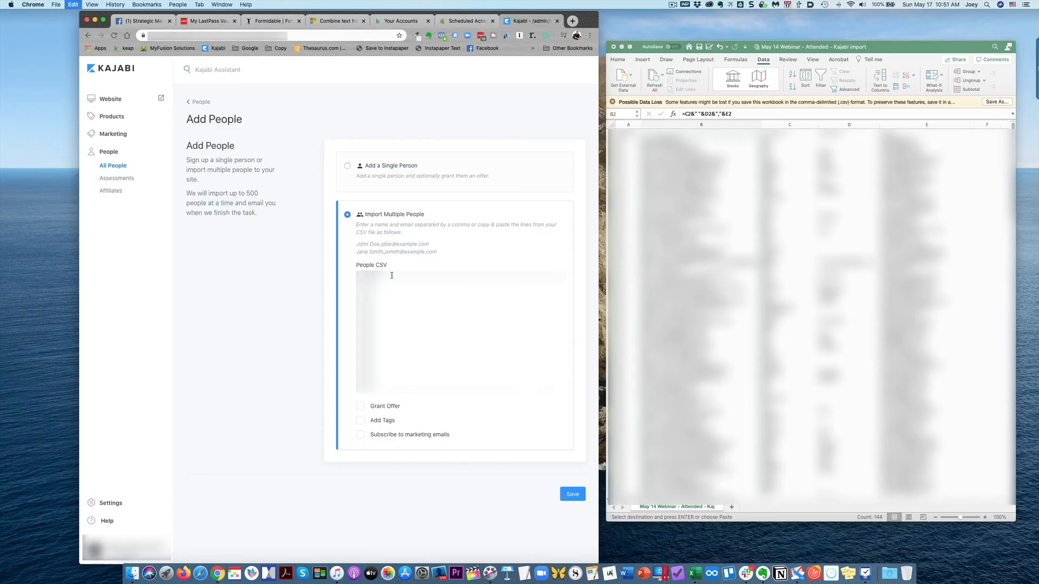
key(super+v)
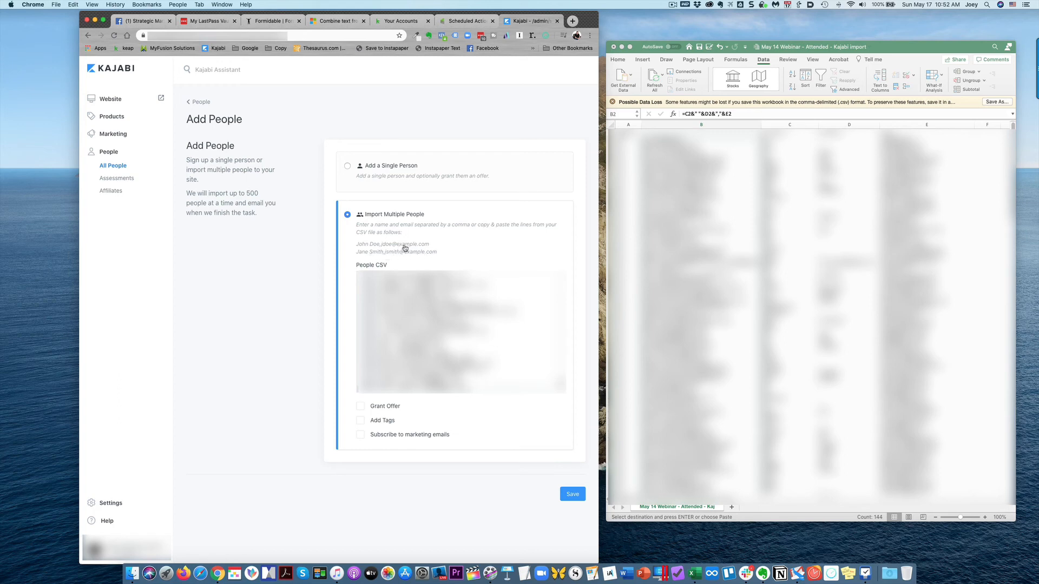
Step: Enable tags for the import and create the new tag "Attended May 14, 2020 webinar"
click(360, 422)
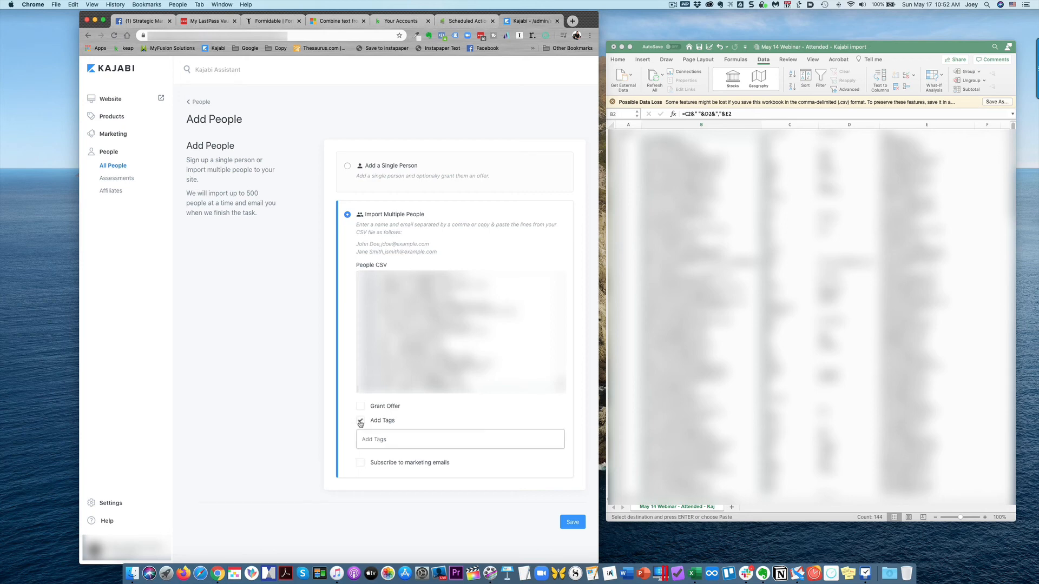
click(394, 439)
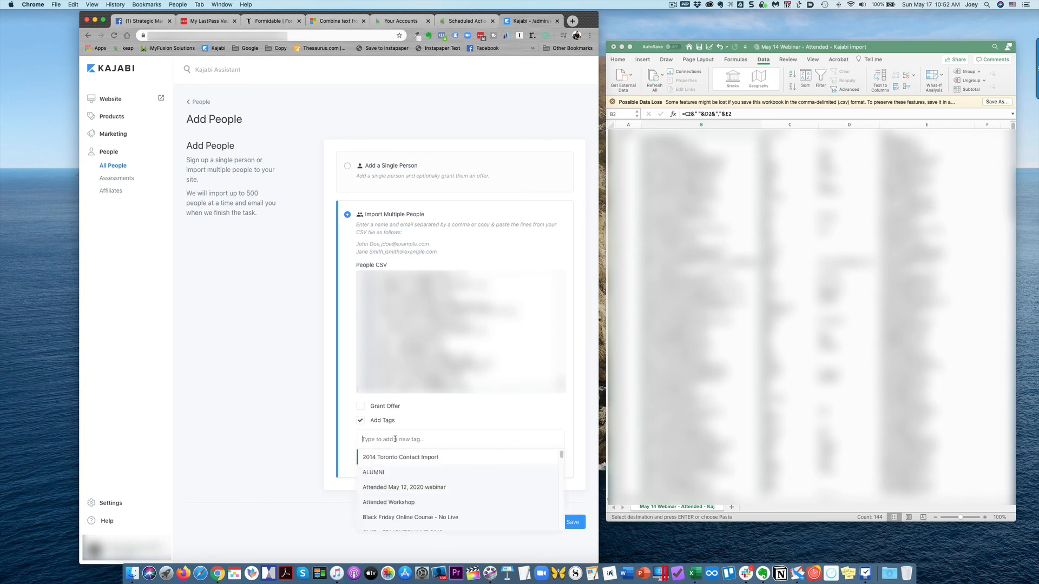
text(Attend)
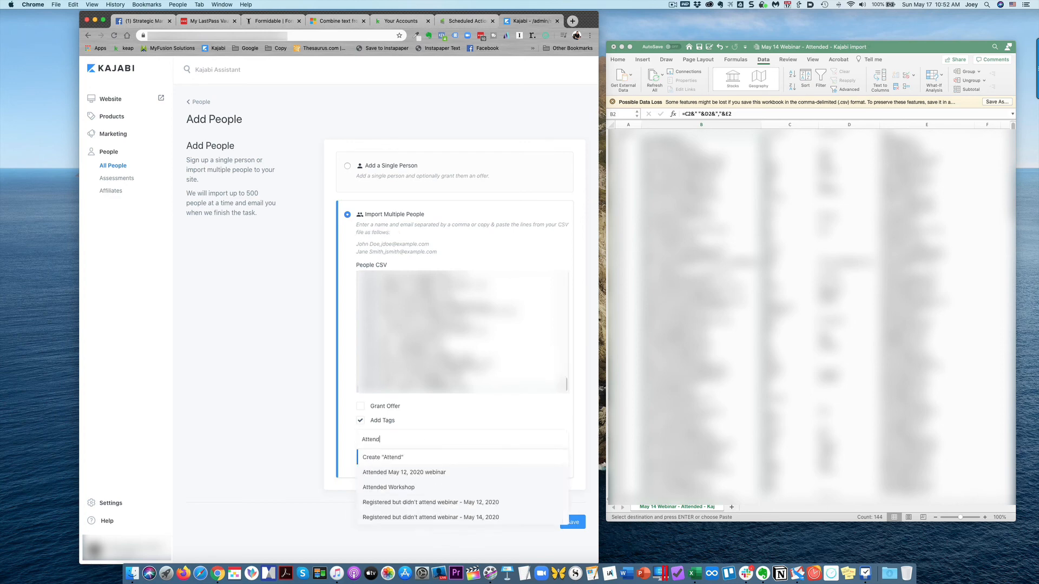
text(ed May 14)
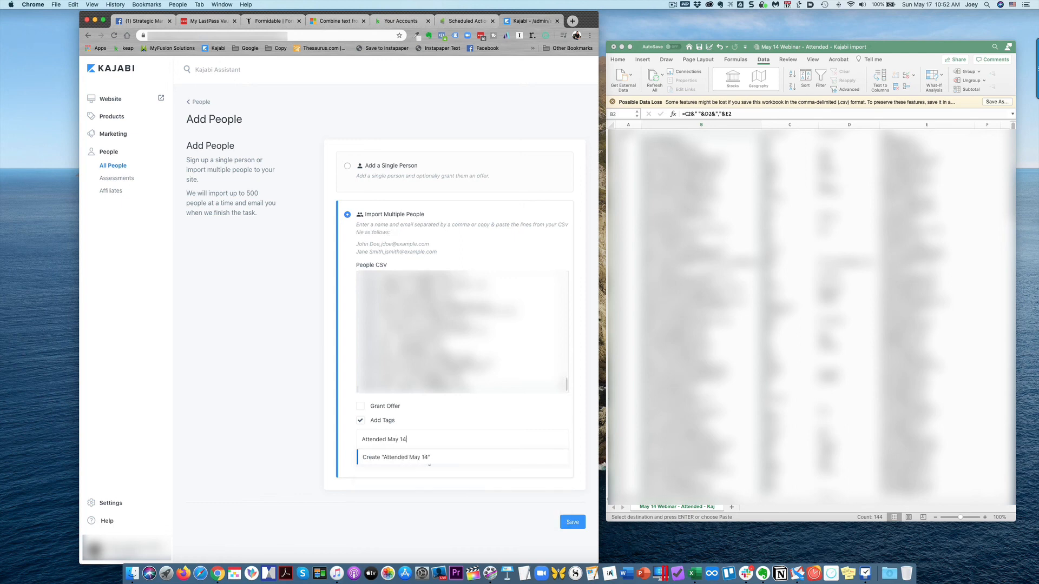
text(, 2020 webinar)
click(401, 460)
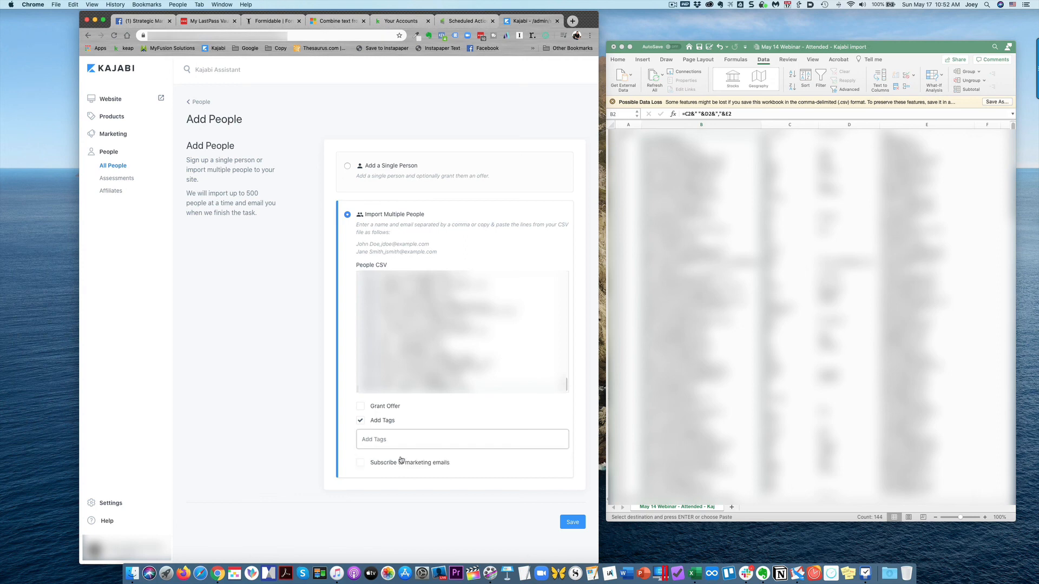
Step: Subscribe the imported people to marketing emails, certify that proper permission was gathered, and save the import
click(361, 463)
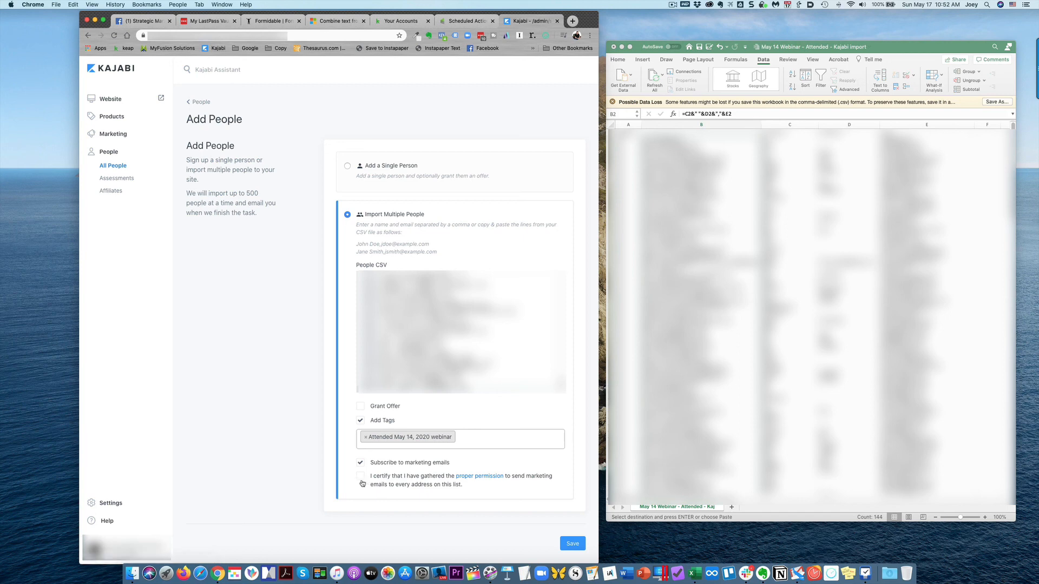
click(360, 477)
click(573, 545)
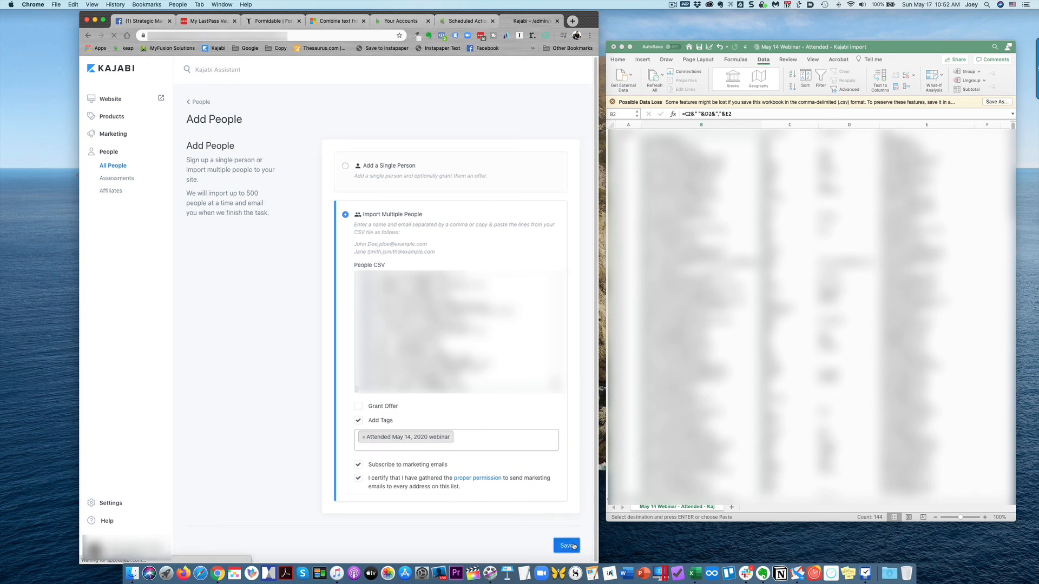